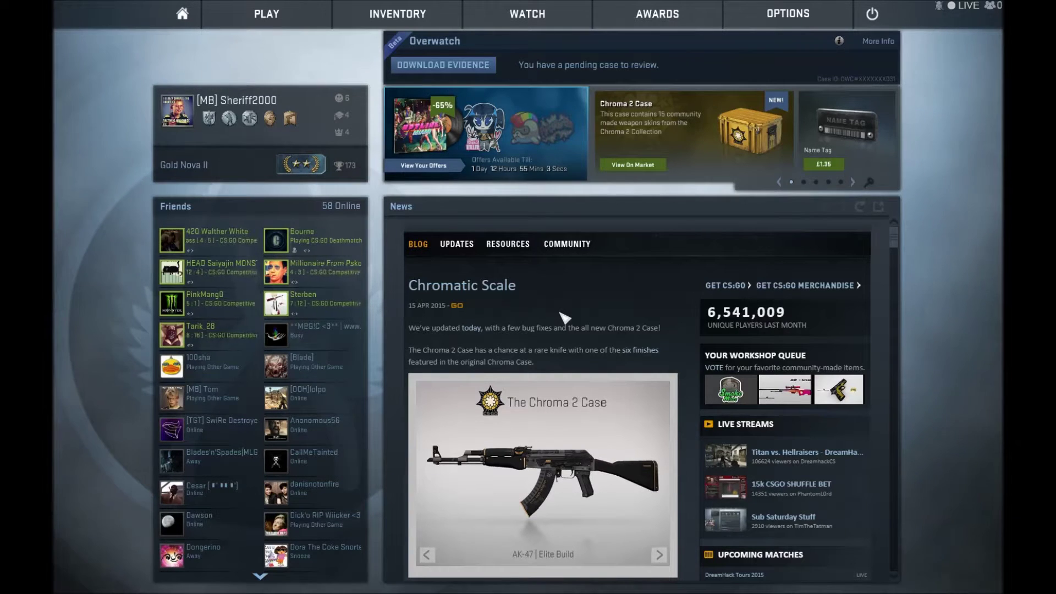
Find a Casual match using the Active Duty Group maps and join it
{"action": "left_click", "coordinate": [261, 22]}
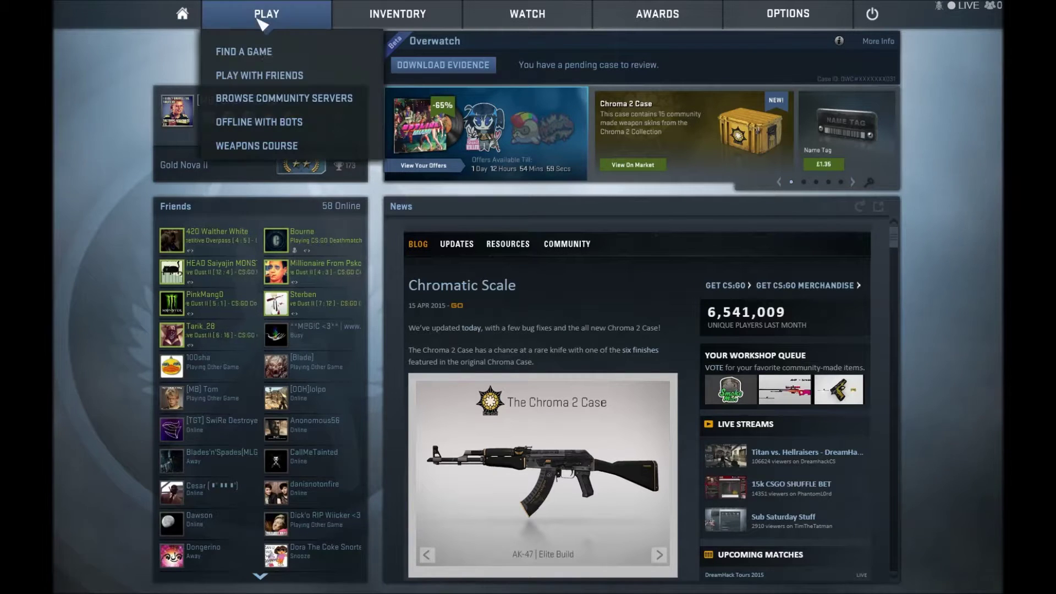
{"action": "left_click", "coordinate": [246, 53]}
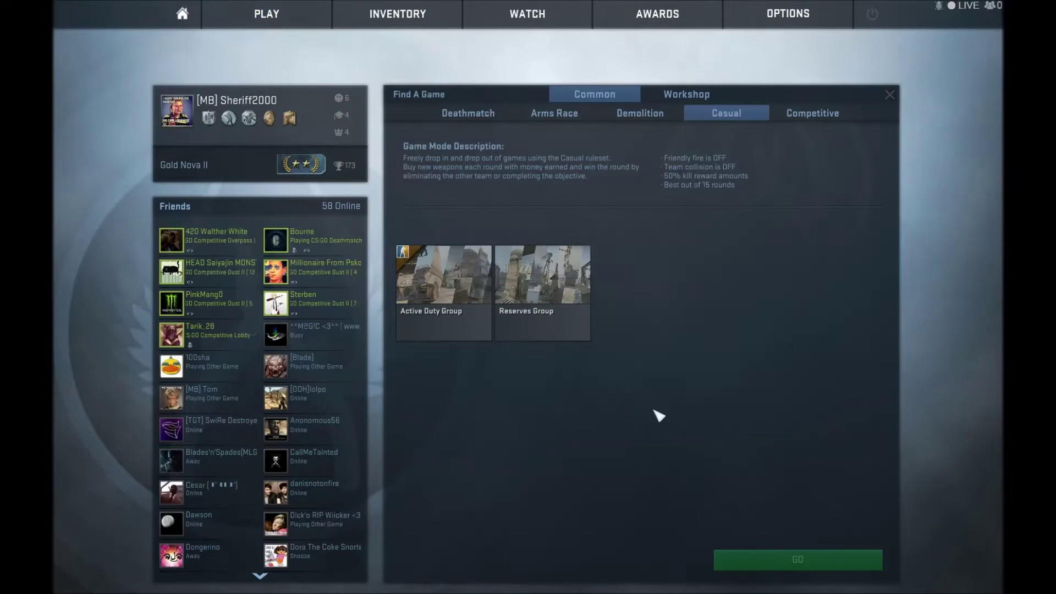
{"action": "left_click", "coordinate": [457, 324]}
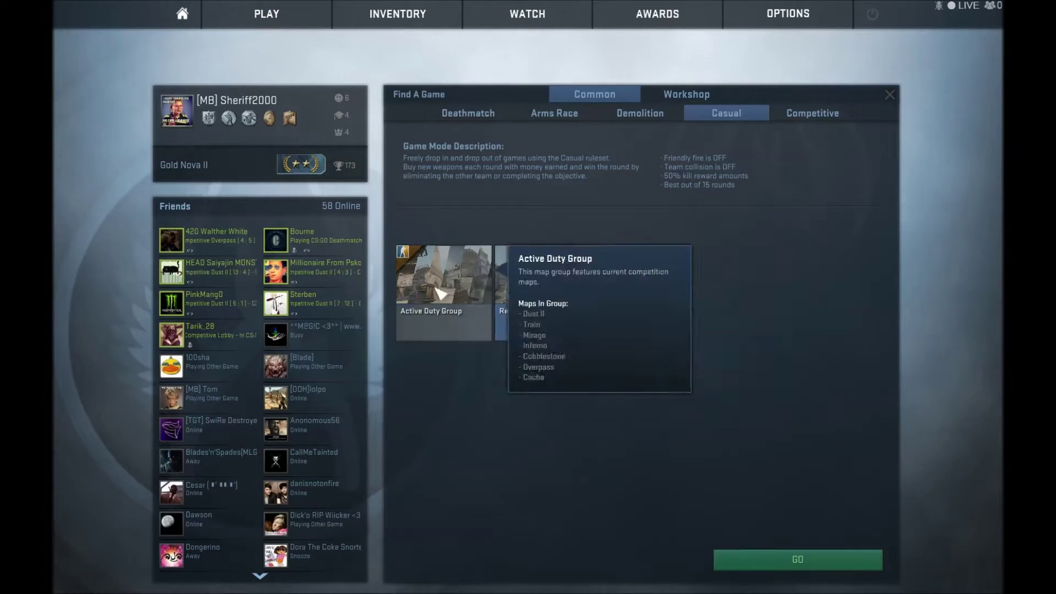
{"action": "left_click", "coordinate": [750, 568]}
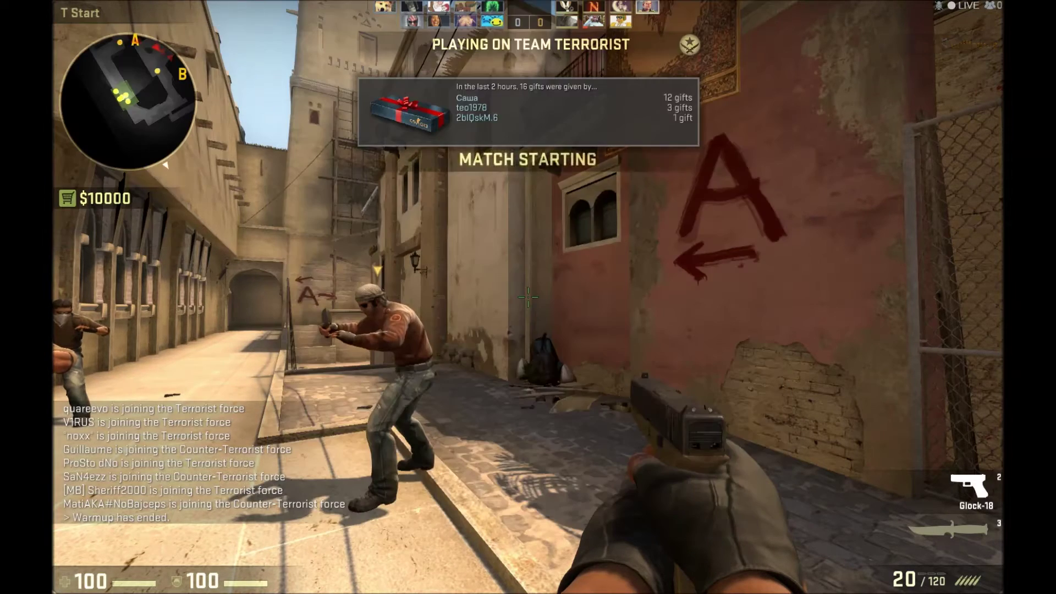
Try to start a demo recording with the console command record the_test
{"action": "key", "text": "grave"}
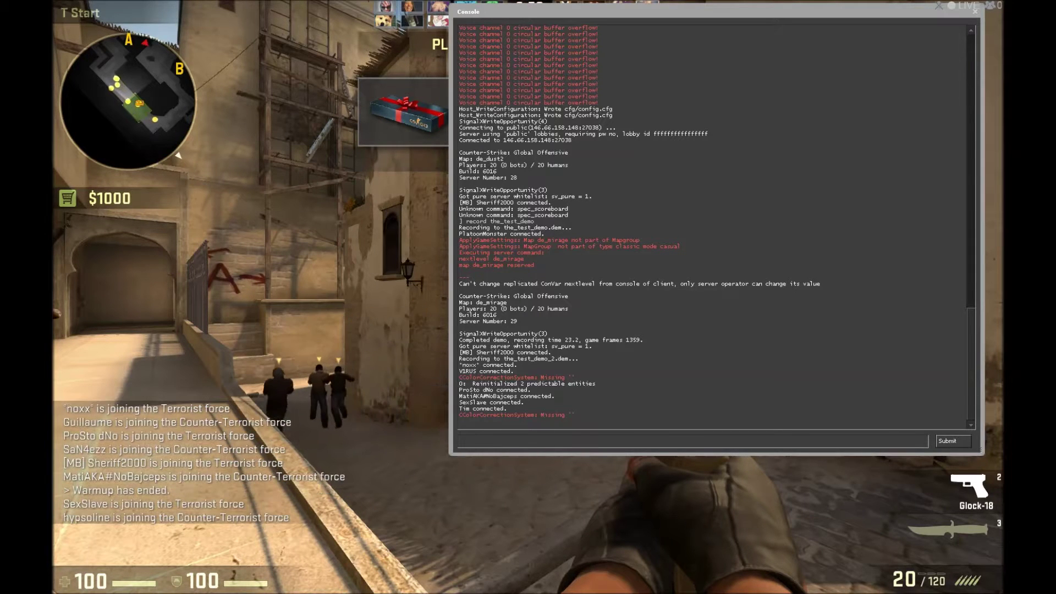
{"action": "type", "text": "record"}
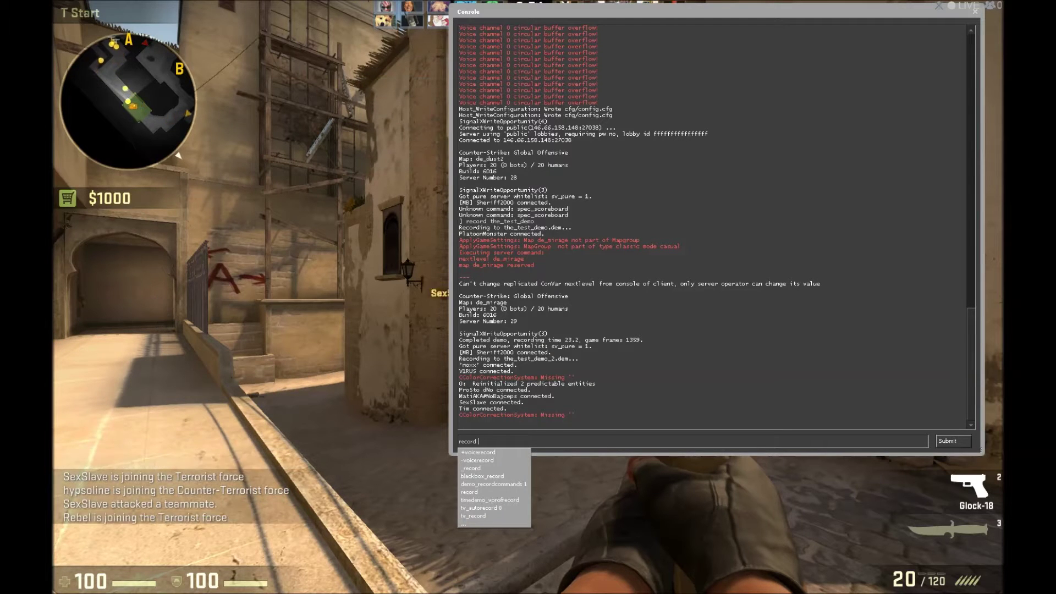
{"action": "type", "text": " the_test"}
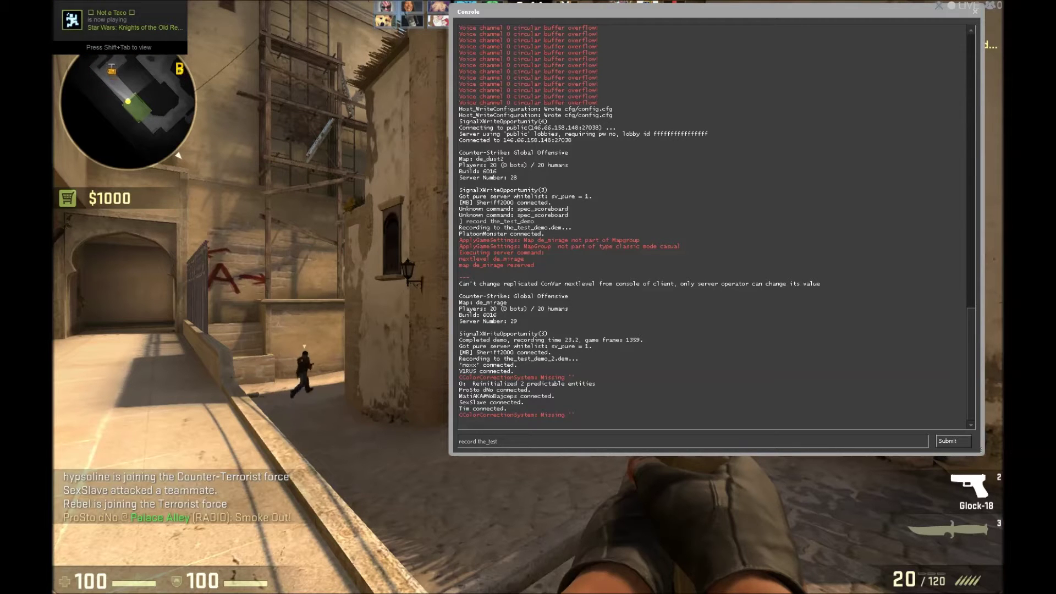
{"action": "key", "text": "Return"}
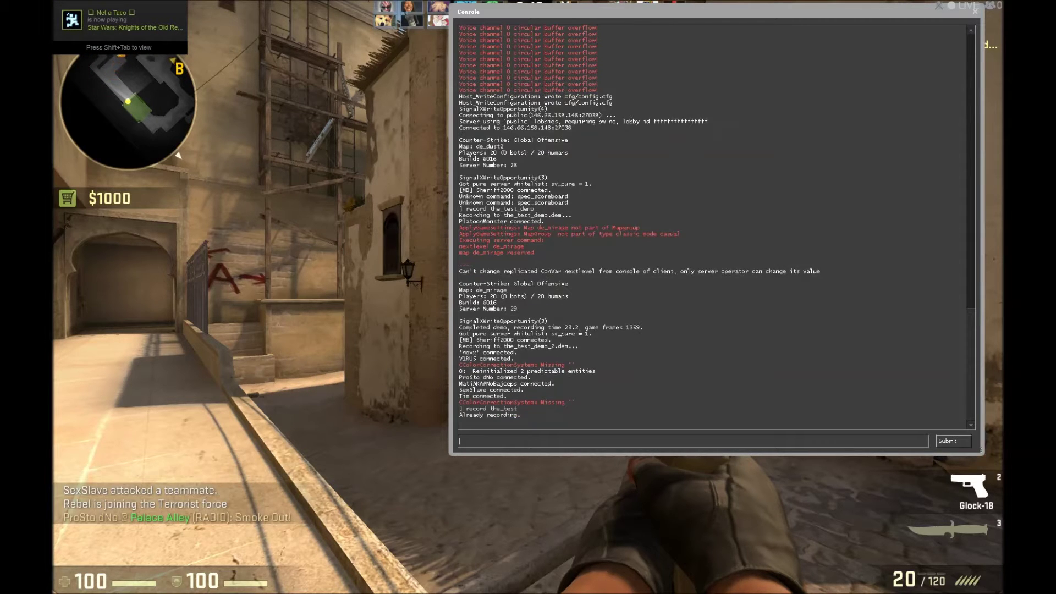
{"action": "key", "text": "grave"}
Stop the running demo recording with the console command stop and check the console's response
{"action": "key", "text": "3"}
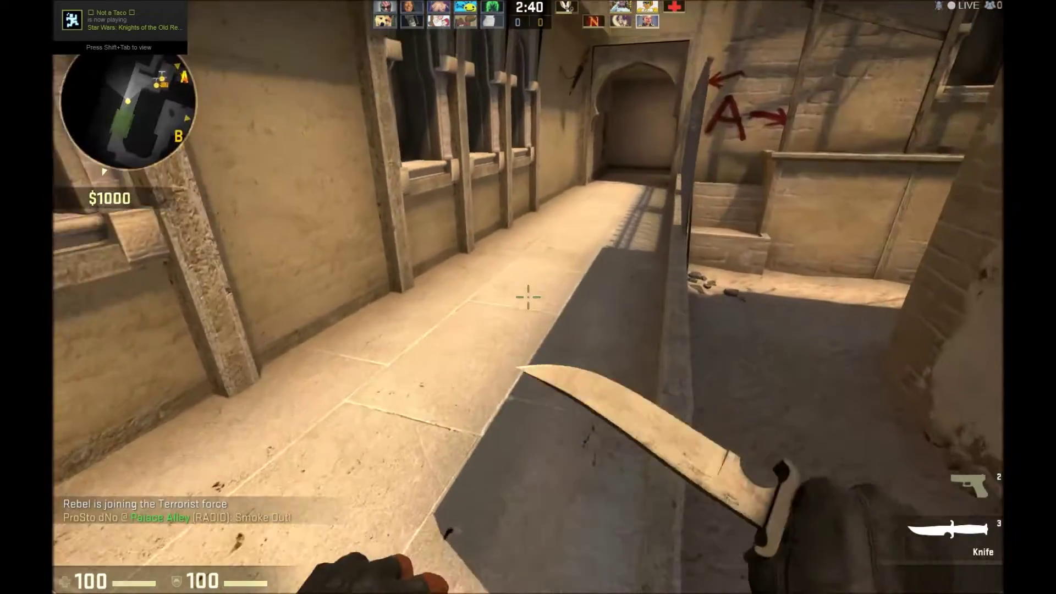
{"action": "key", "text": "grave"}
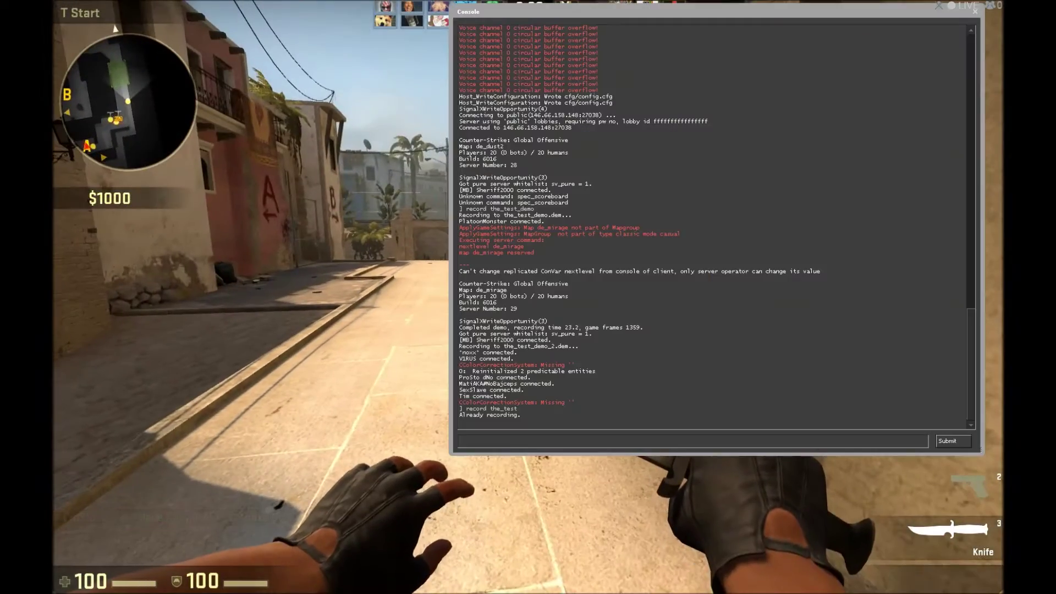
{"action": "type", "text": "stop"}
{"action": "key", "text": "Return"}
{"action": "key", "text": "grave"}
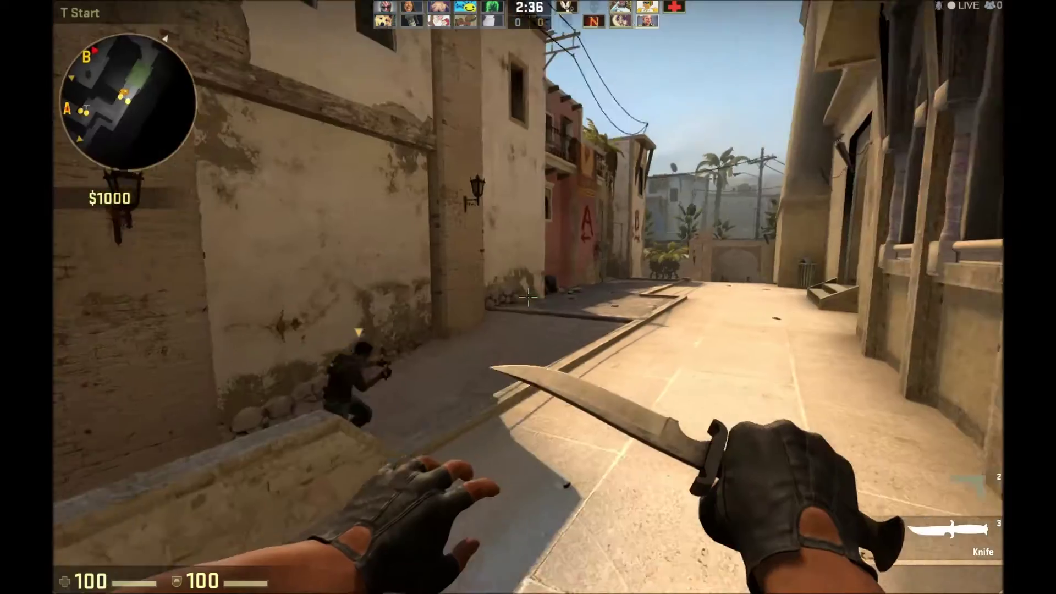
{"action": "key", "text": "grave"}
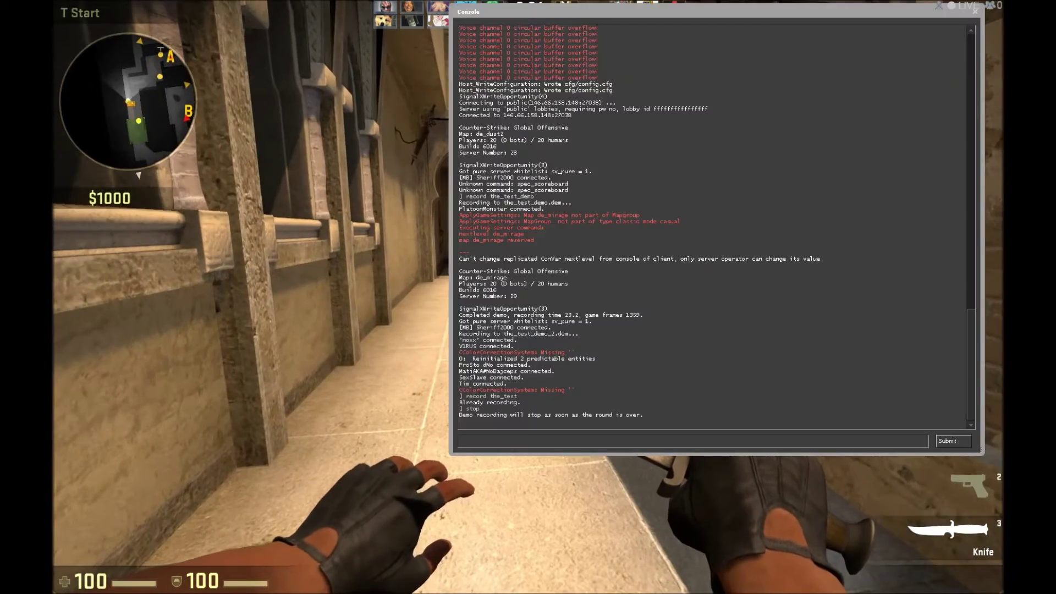
{"action": "key", "text": "grave"}
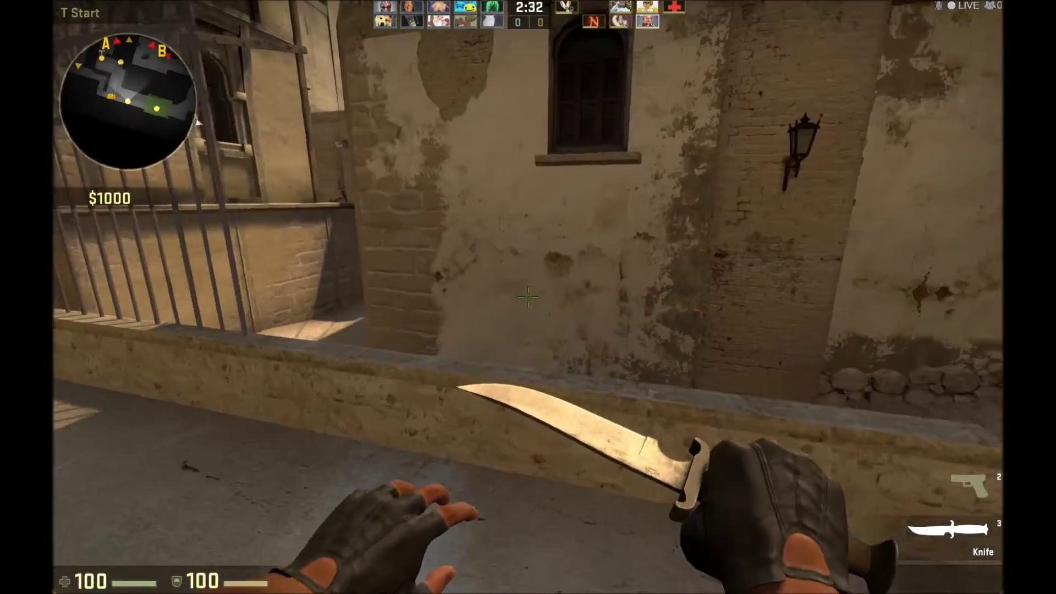
Play on from T Start through Palace Alley, switching between the Glock-18 and the knife and firing some shots
{"action": "key", "text": "Tab"}
{"action": "key", "text": "2"}
{"action": "key", "text": "w"}
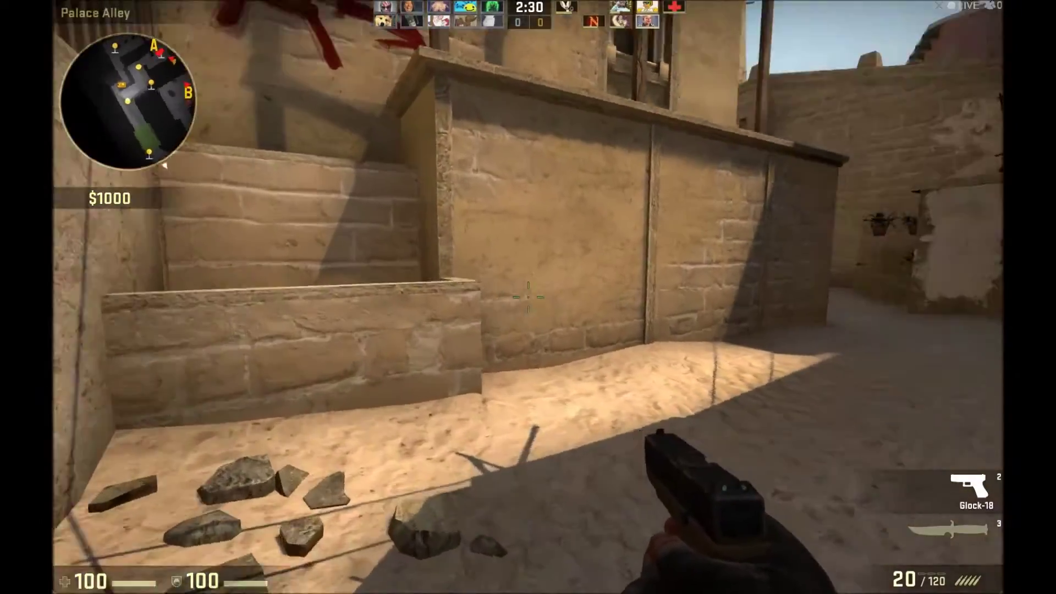
{"action": "key", "text": "w"}
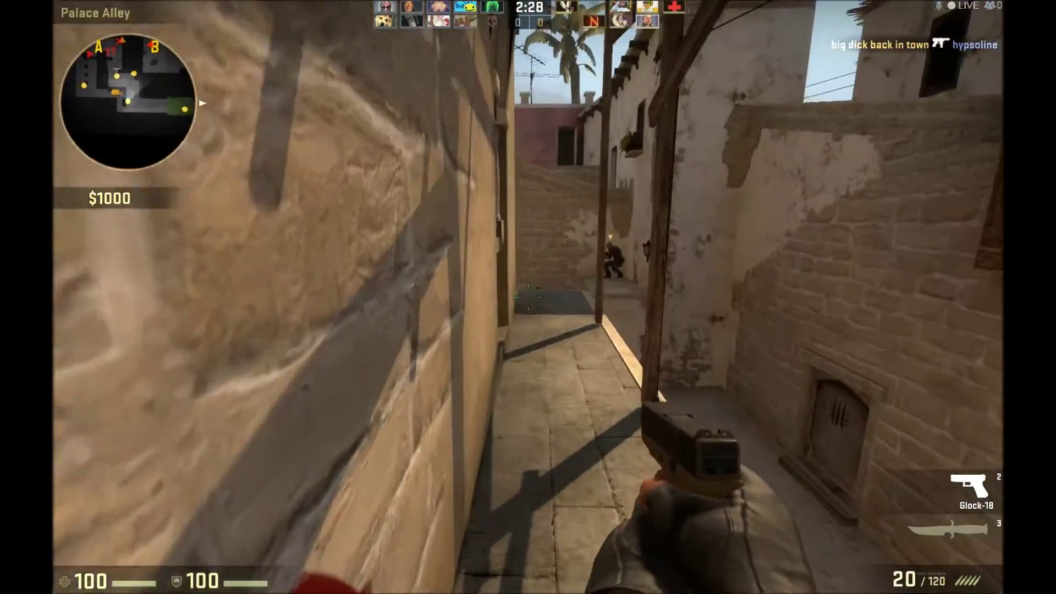
{"action": "key", "text": "w"}
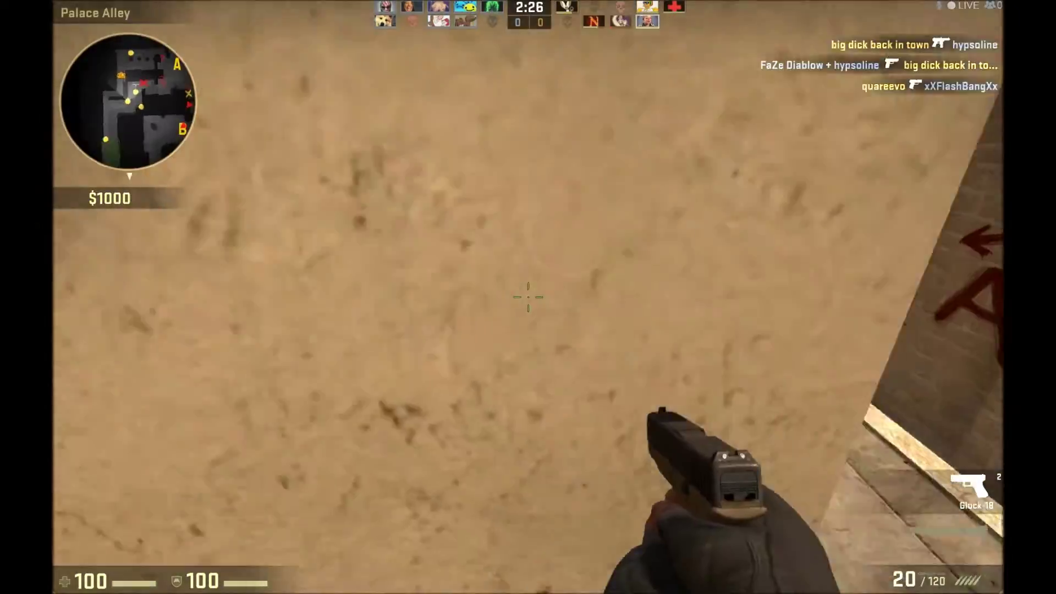
{"action": "left_click", "coordinate": [528, 297]}
{"action": "left_click", "coordinate": [529, 297]}
{"action": "key", "text": "3"}
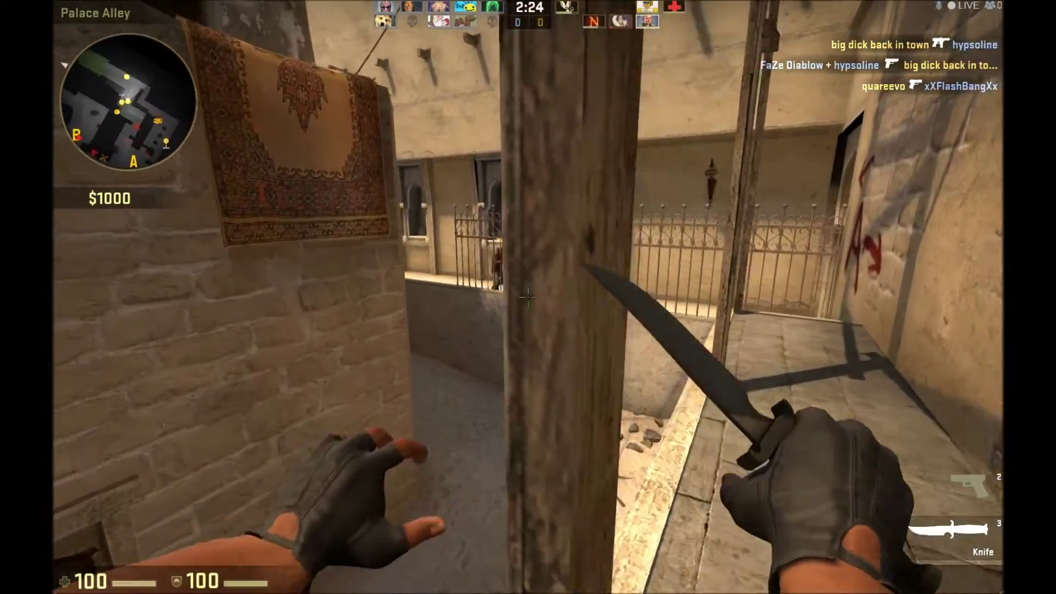
{"action": "key", "text": "w"}
{"action": "key", "text": "grave"}
{"action": "key", "text": "grave"}
{"action": "key", "text": "w"}
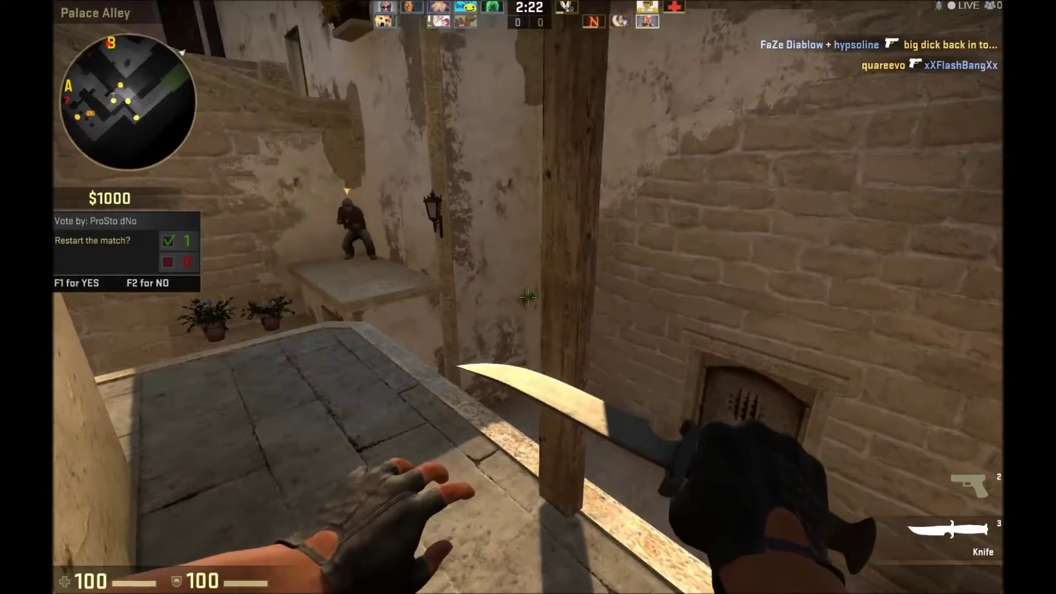
Vote yes on restarting the match and check the scoreboard while playing the round
{"action": "key", "text": "F1"}
{"action": "key", "text": "w"}
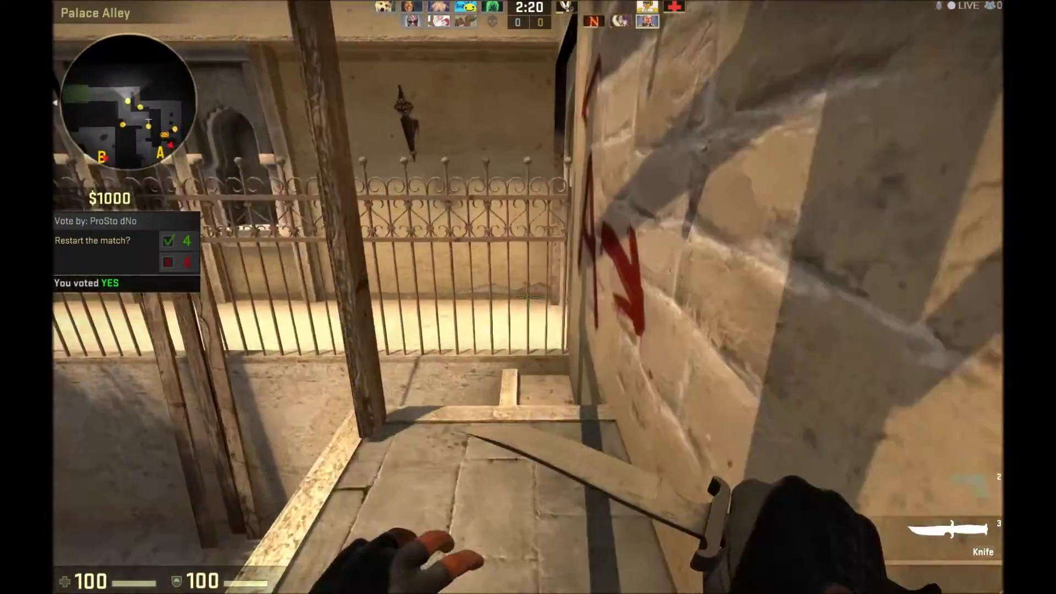
{"action": "key", "text": "Tab"}
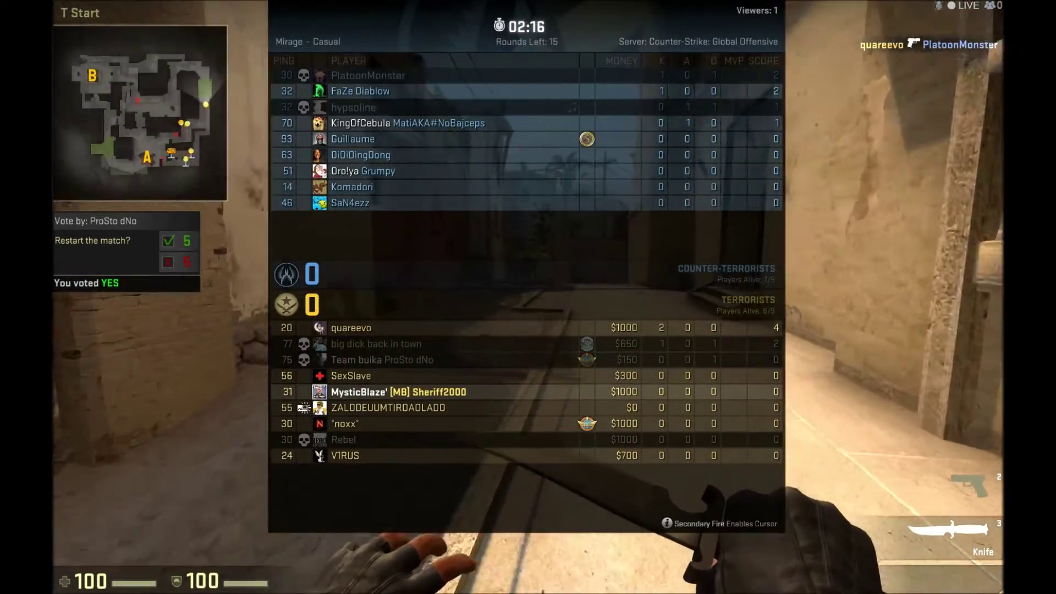
{"action": "key", "text": "Tab"}
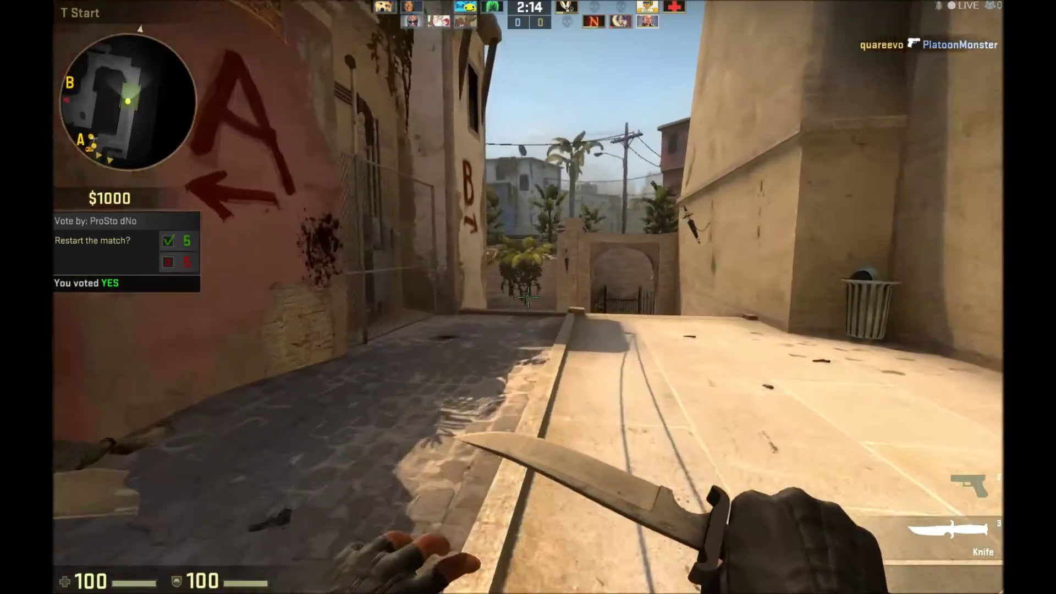
{"action": "key", "text": "2"}
{"action": "key", "text": "Tab"}
{"action": "key", "text": "3"}
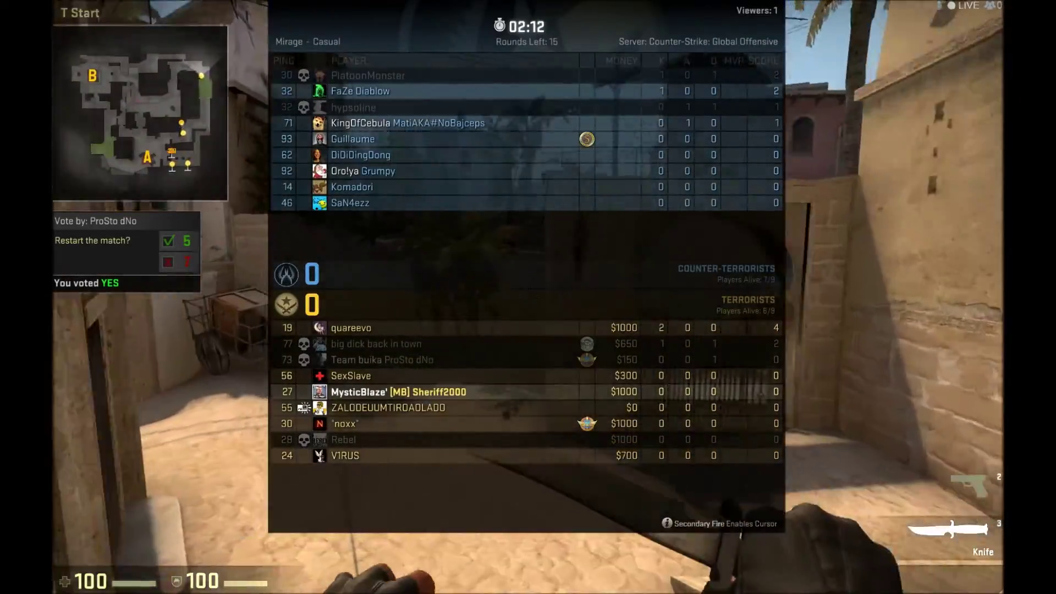
{"action": "key", "text": "Tab"}
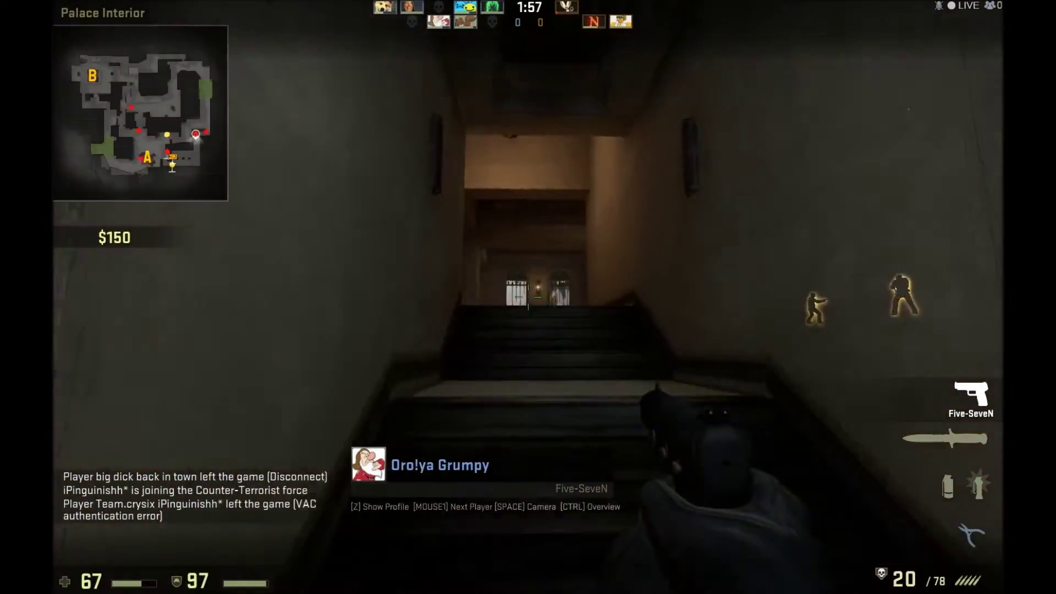
Spectate another player until the round ends and check the console for the completed demo recording
{"action": "left_click", "coordinate": [528, 298]}
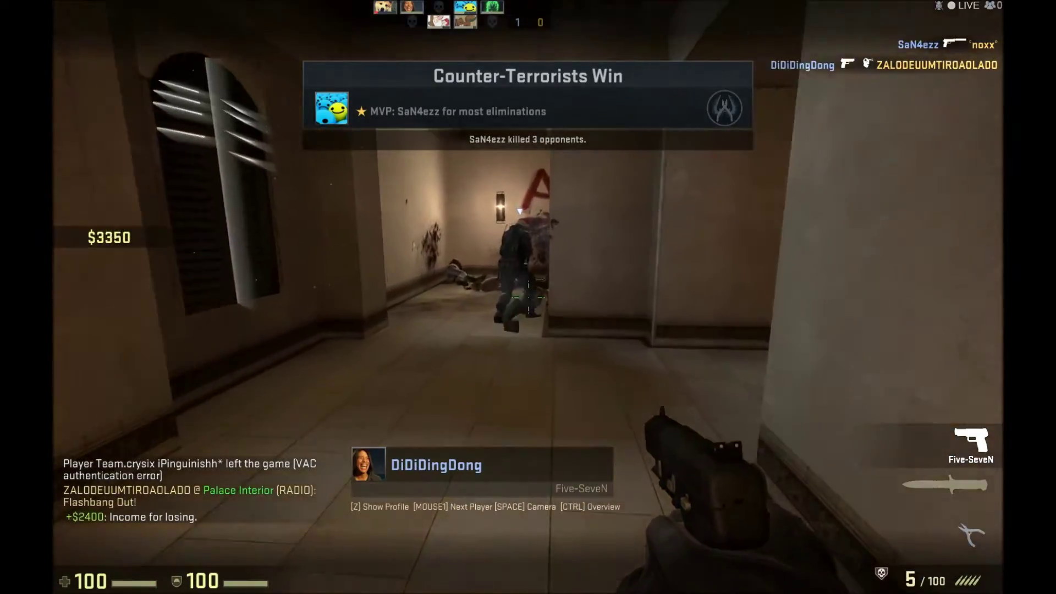
{"action": "key", "text": "grave"}
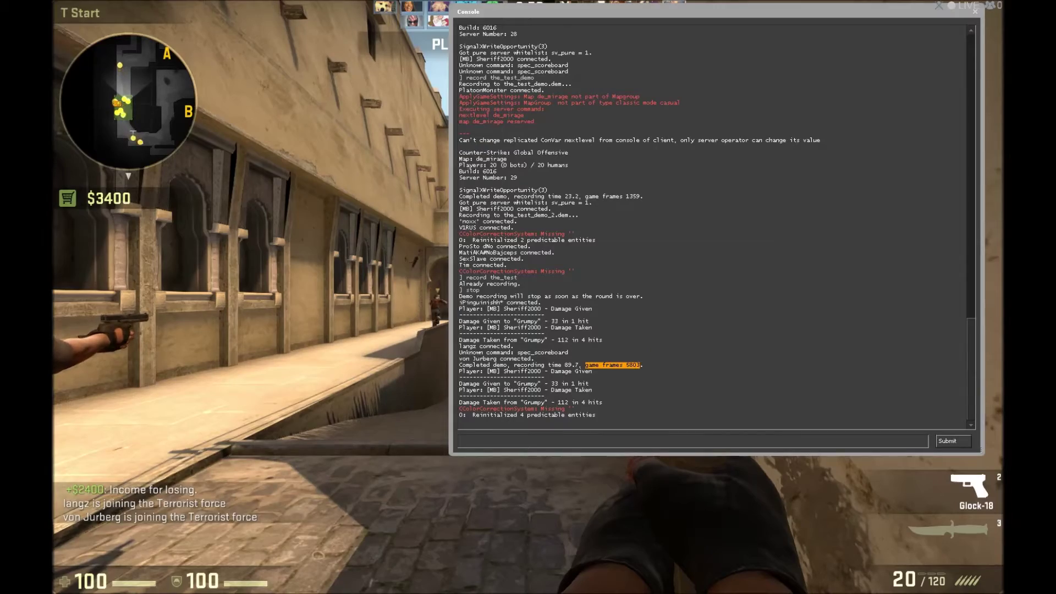
{"action": "key", "text": "grave"}
{"action": "key", "text": "w"}
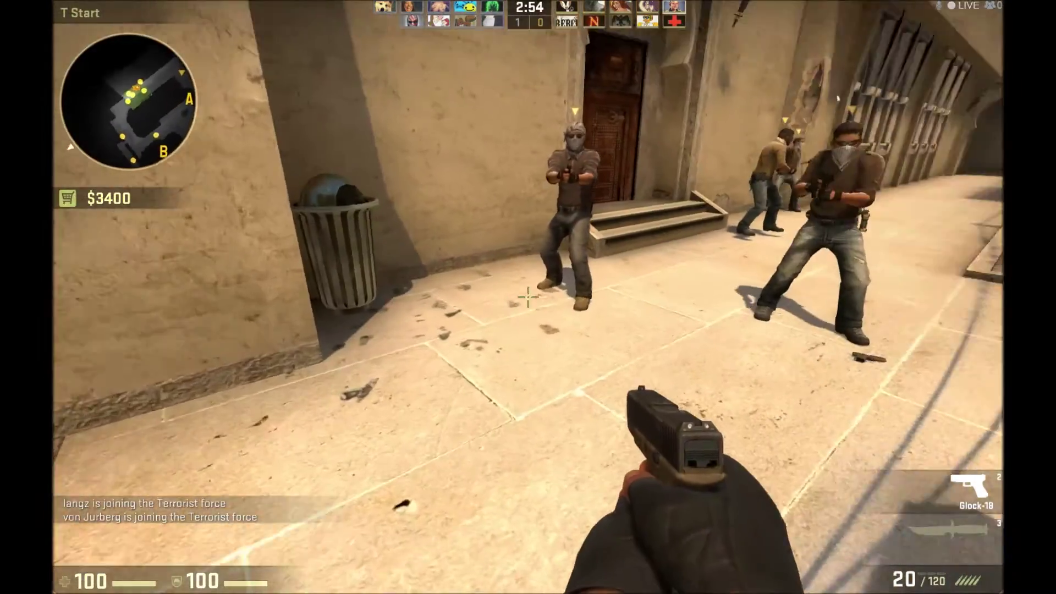
Open the Demo Playback controls with the console command demoui
{"action": "key", "text": "grave"}
{"action": "type", "text": "de"}
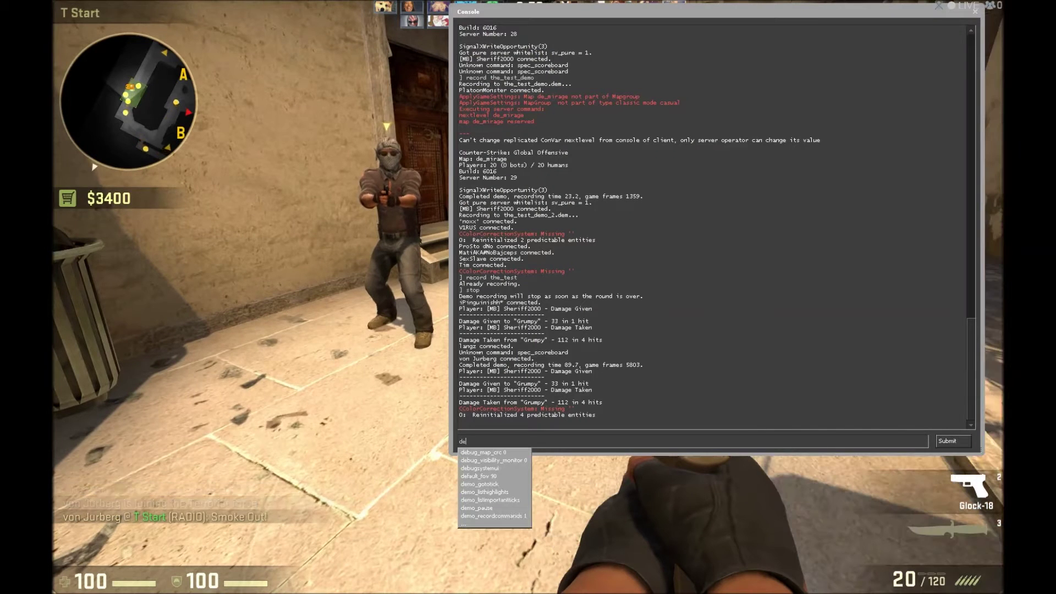
{"action": "type", "text": "moui"}
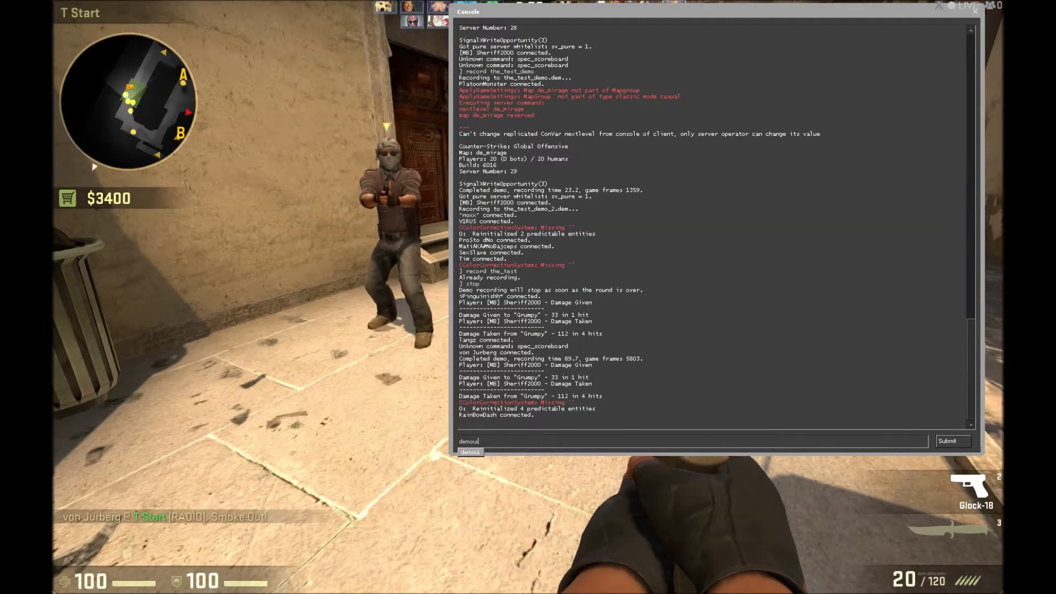
{"action": "key", "text": "Return"}
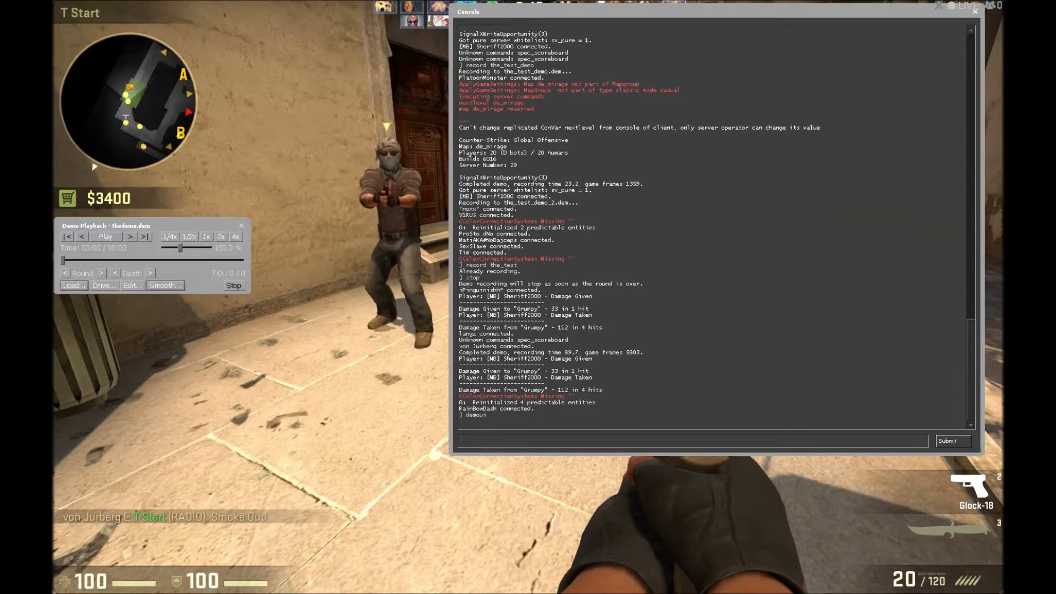
Close the console, bring up the demo file chooser and sort its files by modification date, newest first
{"action": "key", "text": "grave"}
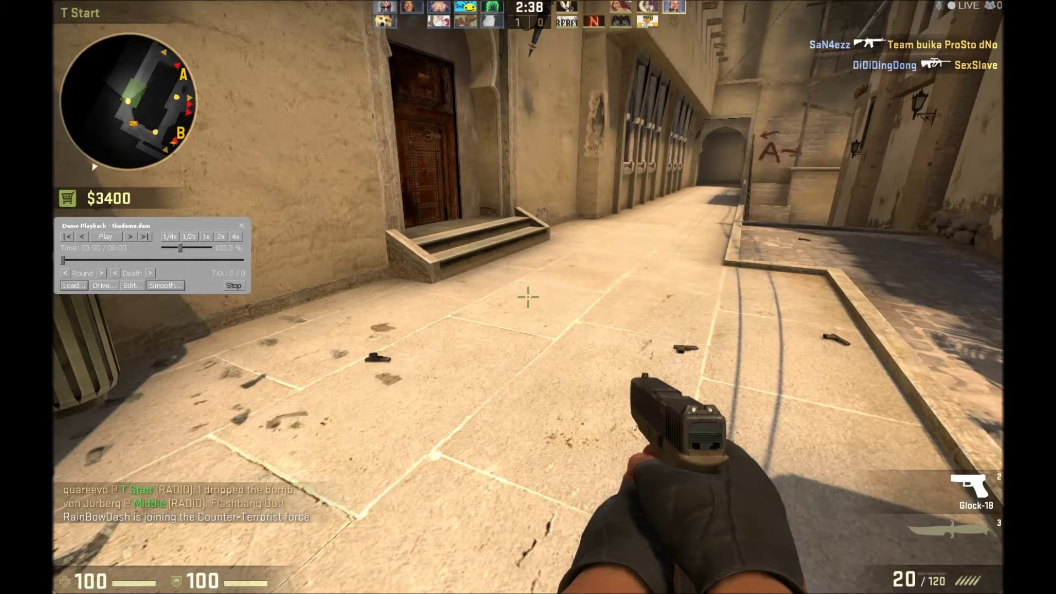
{"action": "key", "text": "Escape"}
{"action": "key", "text": "Escape"}
{"action": "key", "text": "Escape"}
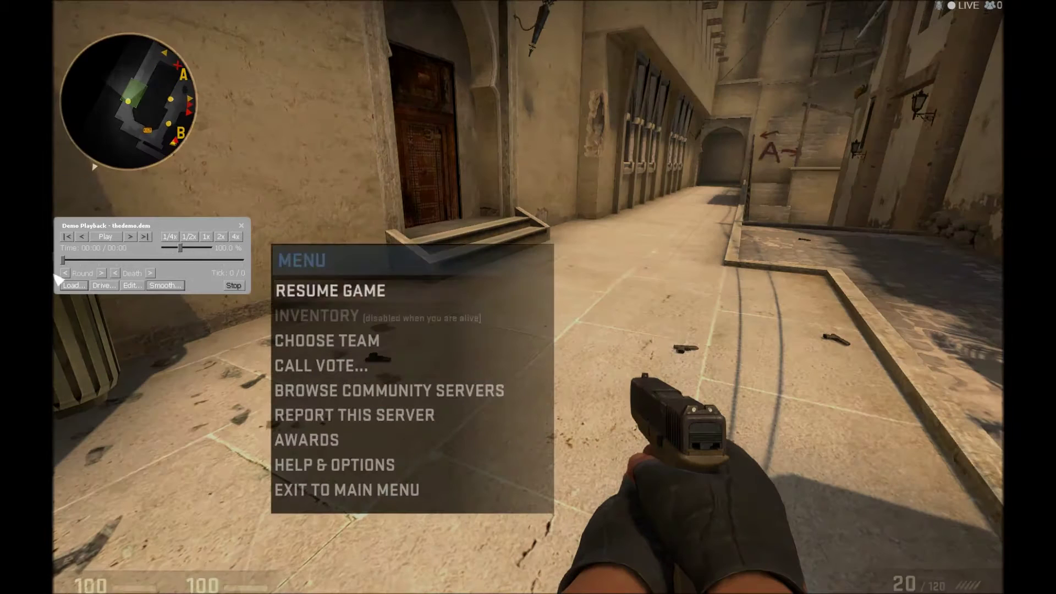
{"action": "left_click", "coordinate": [72, 285]}
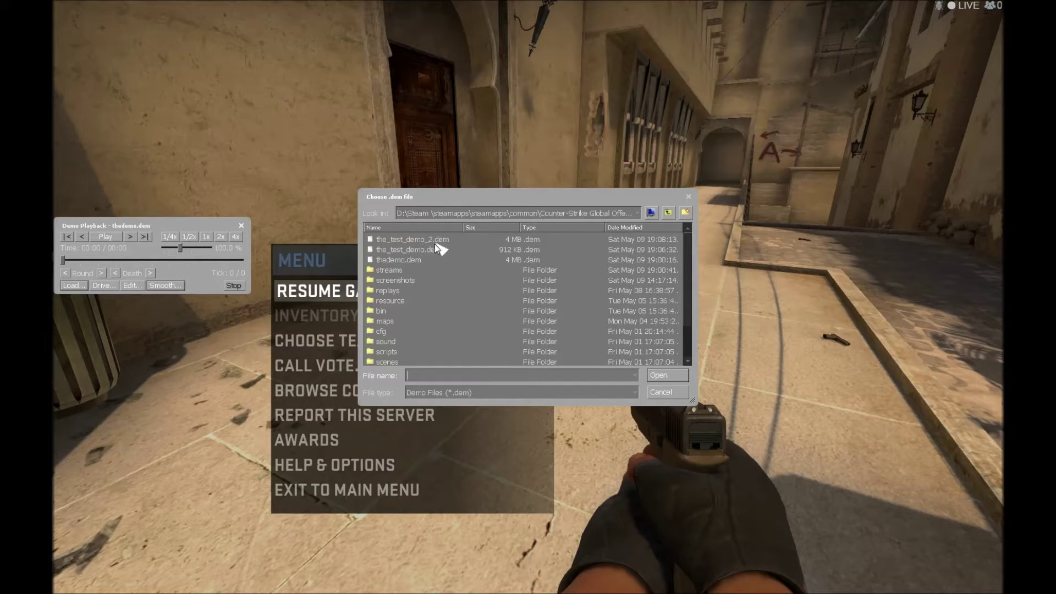
{"action": "left_click", "coordinate": [635, 226]}
{"action": "left_click", "coordinate": [635, 226]}
Look through the available demo files the_test_demo_2.dem, the_test_demo.dem and thedemo.dem
{"action": "left_click", "coordinate": [398, 260]}
{"action": "left_click", "coordinate": [427, 252]}
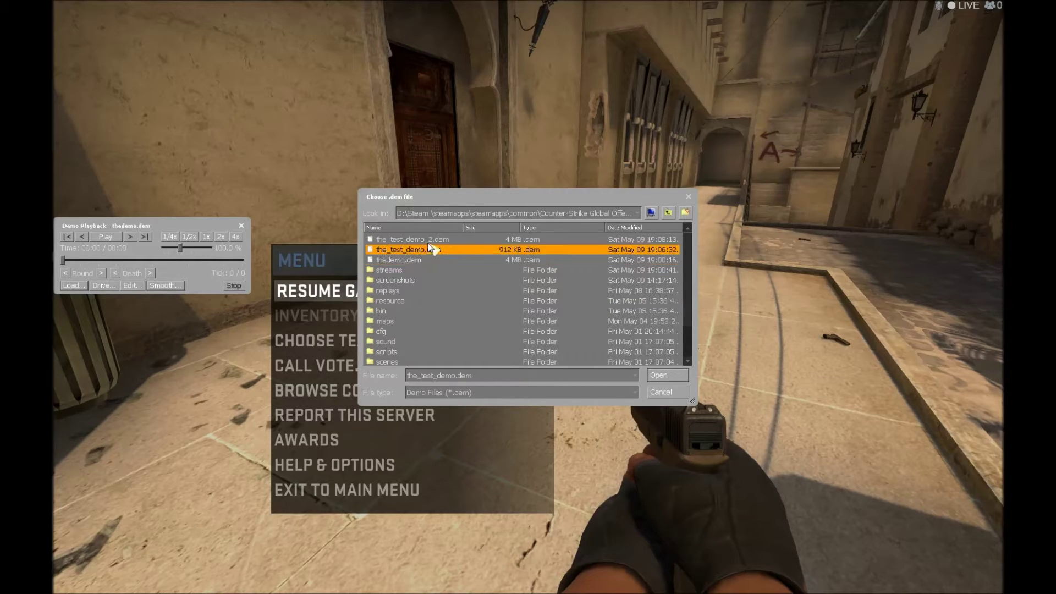
{"action": "left_click", "coordinate": [428, 240]}
{"action": "key", "text": "Down"}
{"action": "key", "text": "Up"}
{"action": "key", "text": "Down"}
{"action": "key", "text": "Up"}
{"action": "key", "text": "Down"}
{"action": "key", "text": "Down"}
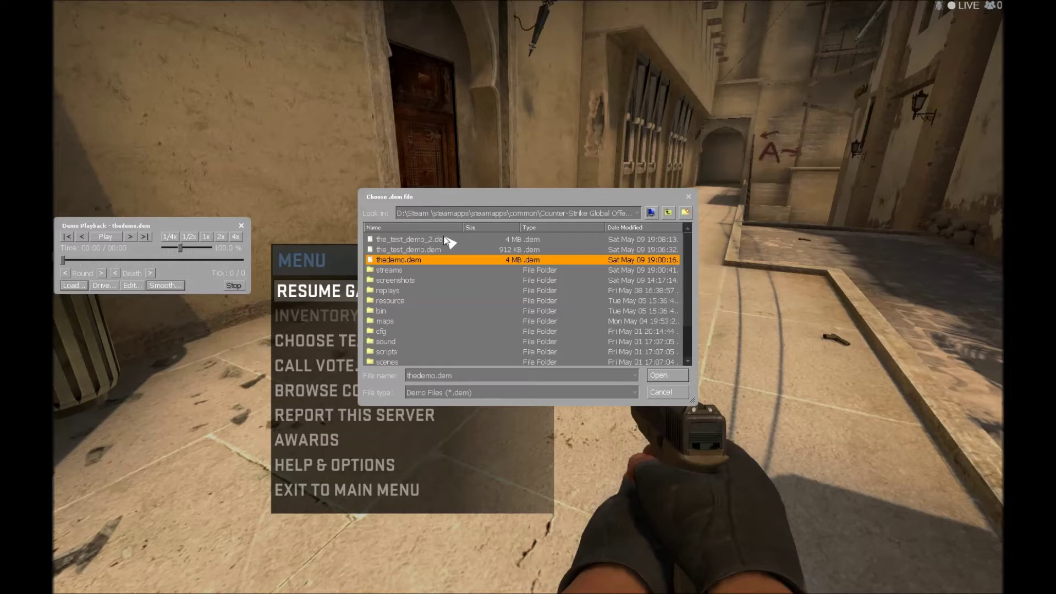
{"action": "key", "text": "Up"}
{"action": "key", "text": "Down"}
{"action": "key", "text": "Up"}
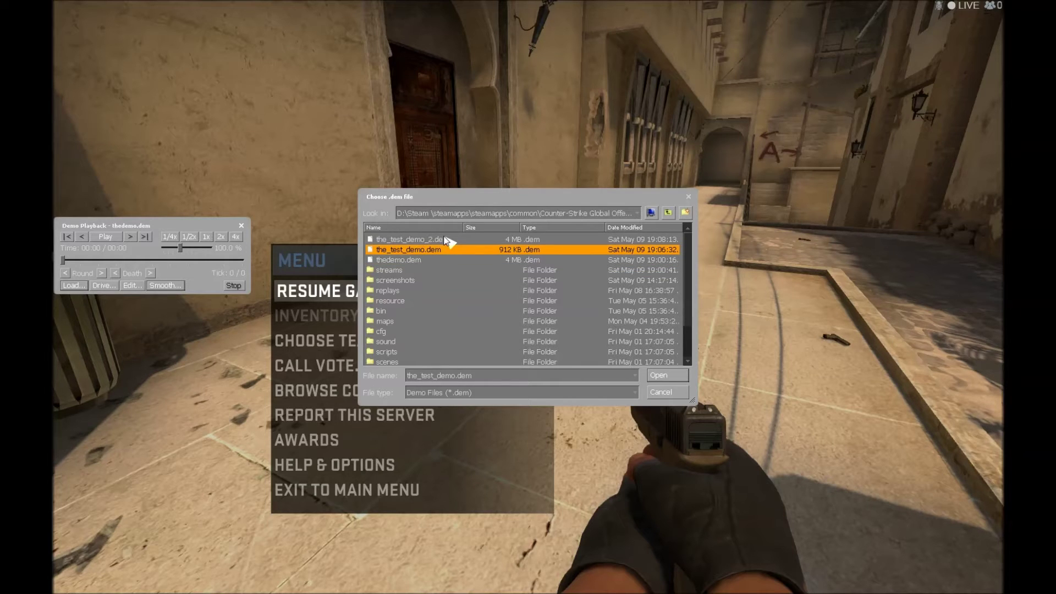
Load the_test_demo_2.dem for playback and move the Demo Playback window nearer the middle of the view
{"action": "left_click", "coordinate": [445, 239]}
{"action": "double_click", "coordinate": [444, 239]}
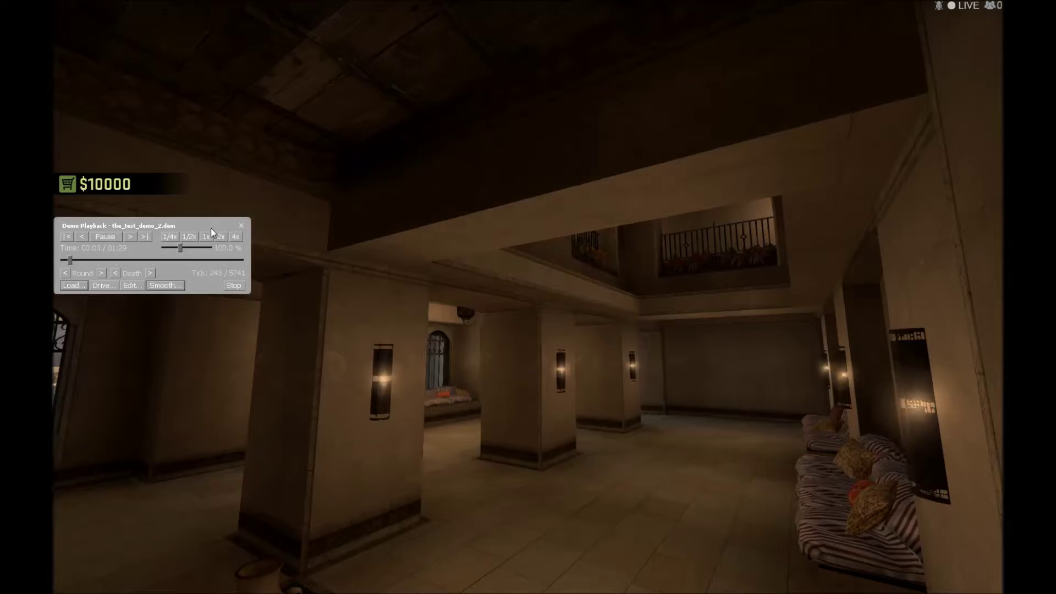
{"action": "left_click_drag", "start_coordinate": [207, 225], "coordinate": [638, 361]}
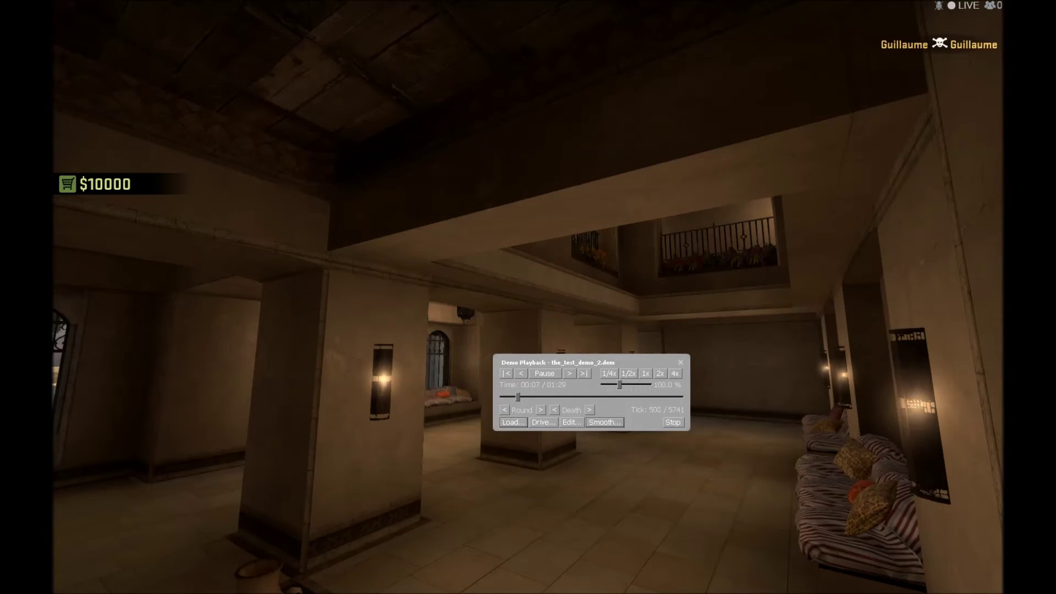
Change the demo playback speed to 1/4 and up to about 700 %, and pause the demo at about 01:02
{"action": "left_click", "coordinate": [609, 373]}
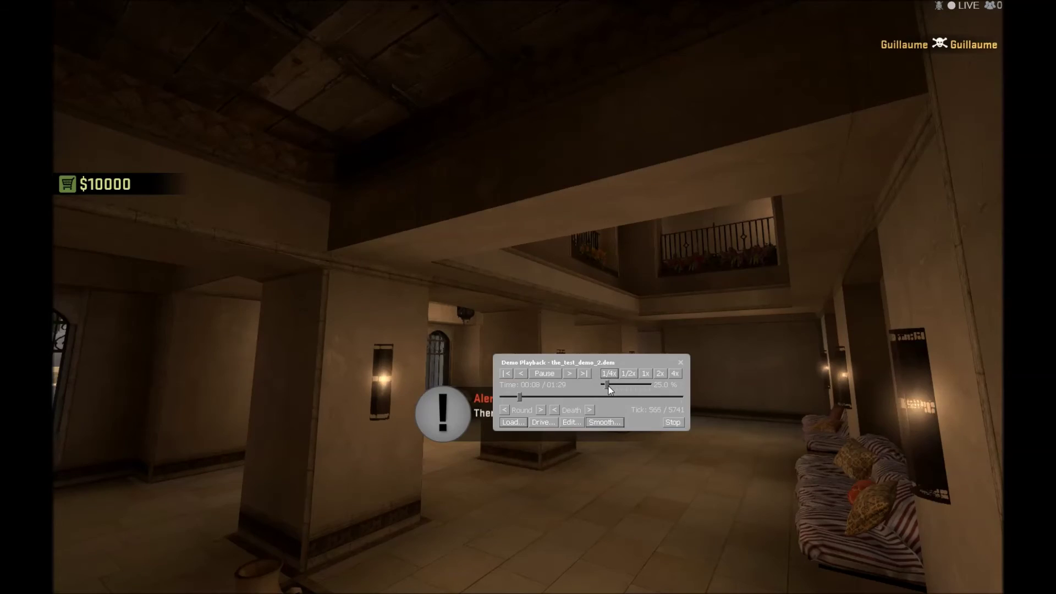
{"action": "left_click_drag", "start_coordinate": [632, 395], "coordinate": [640, 387]}
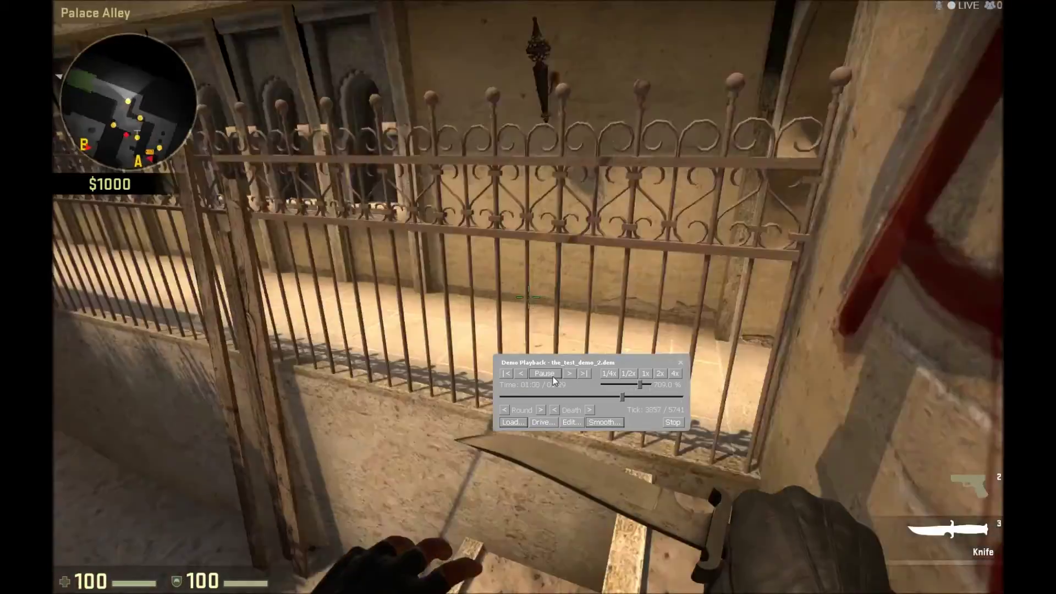
{"action": "left_click", "coordinate": [553, 374]}
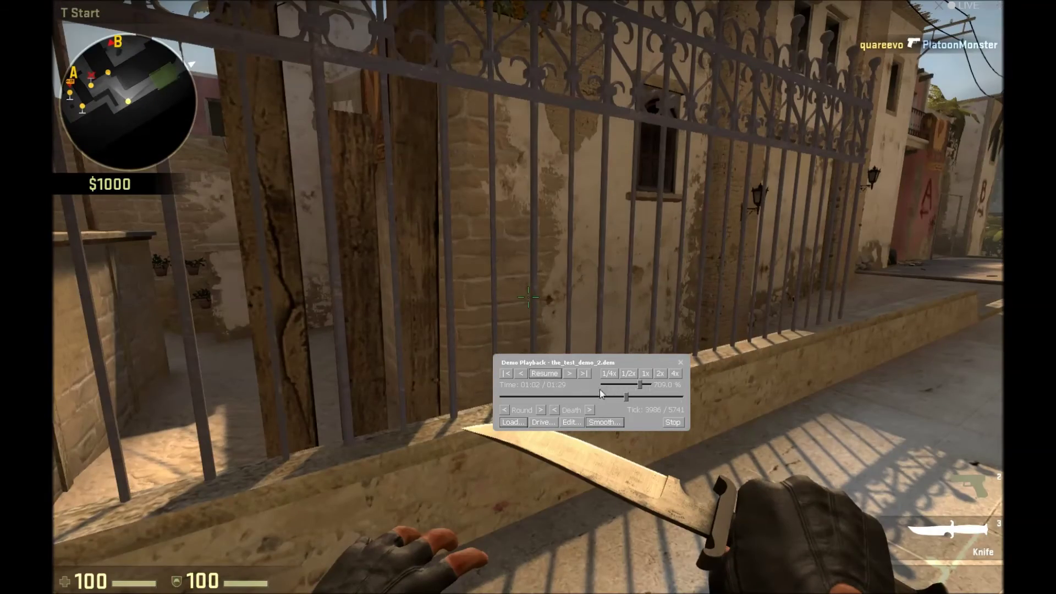